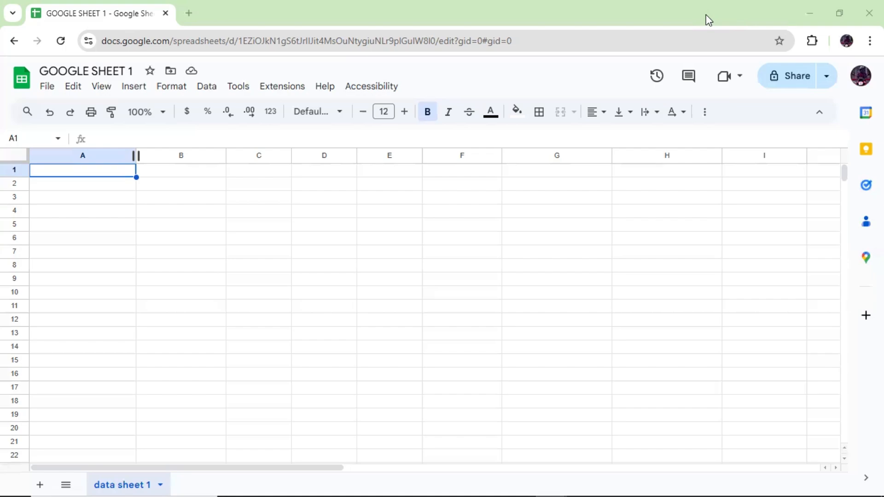
# Enter the column headers Name, Subject and Mark in cells A1, B1 and C1
pyautogui.click(112, 173)
pyautogui.write('N')
pyautogui.press('BackSpace')
pyautogui.write('Name')
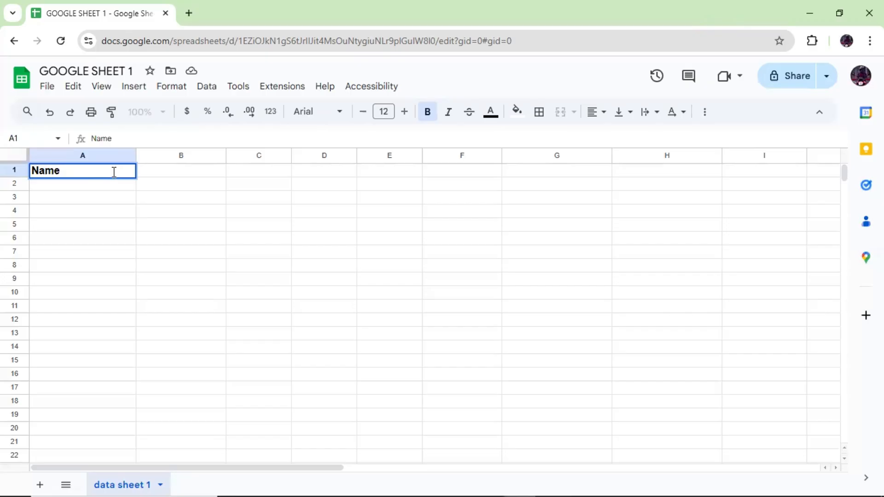
pyautogui.press('Tab')
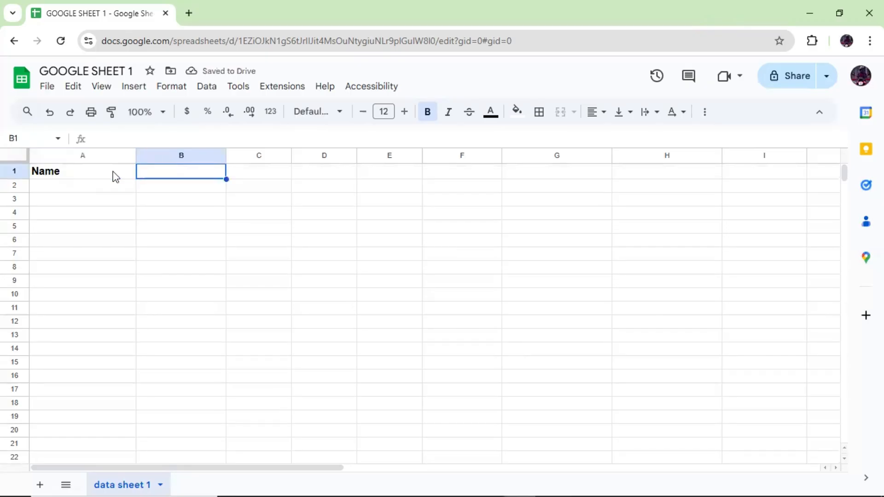
pyautogui.write('Sub')
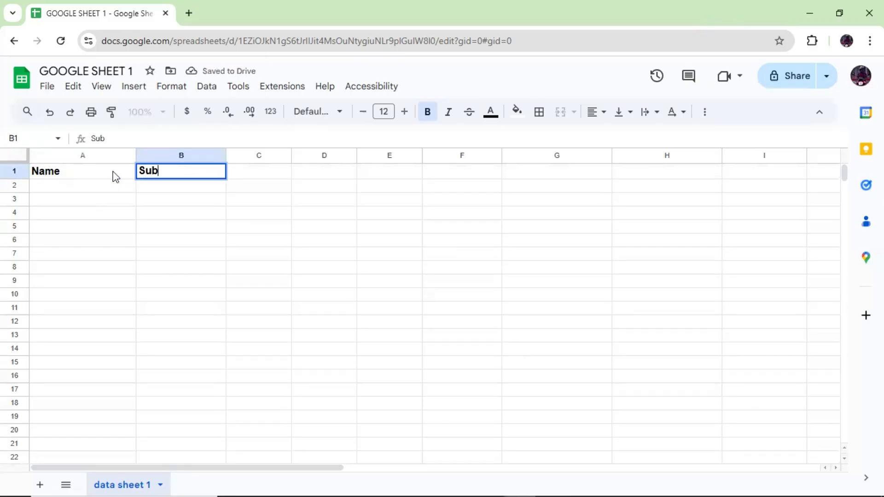
pyautogui.write('ject')
pyautogui.press('Tab')
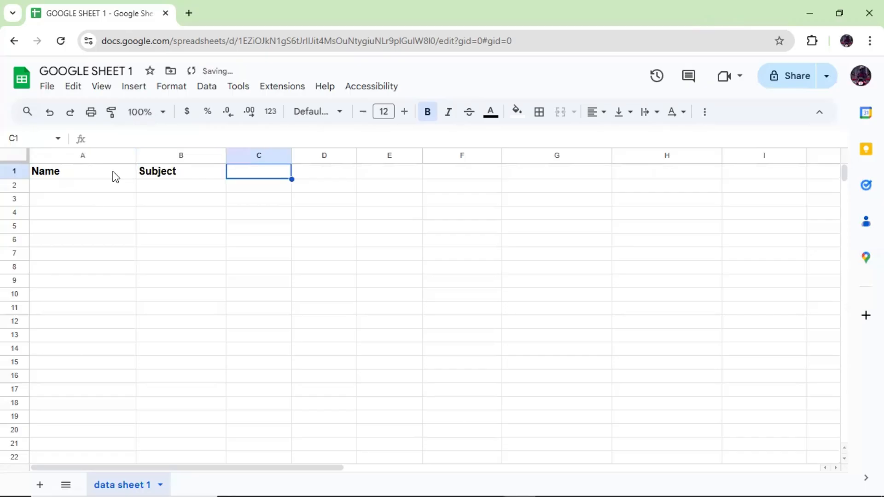
pyautogui.write('Mark')
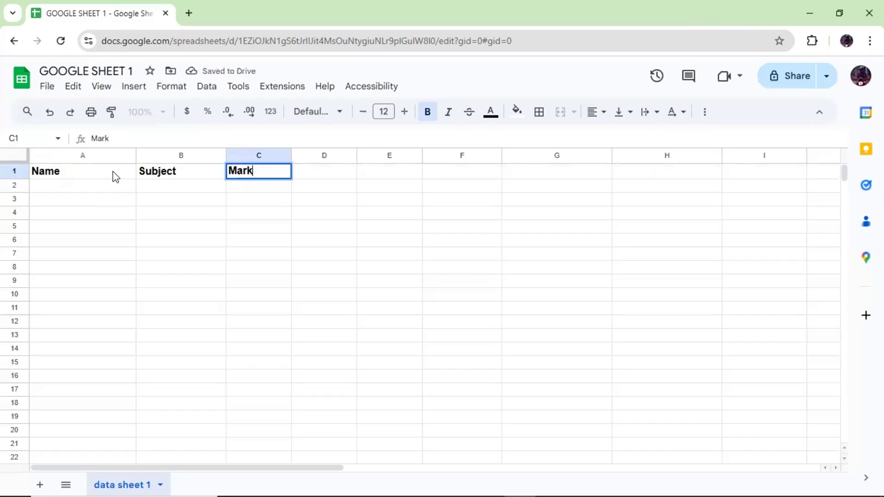
# Enter Name1 in cell A2 and autofill the numbered series down to A10
pyautogui.click(80, 190)
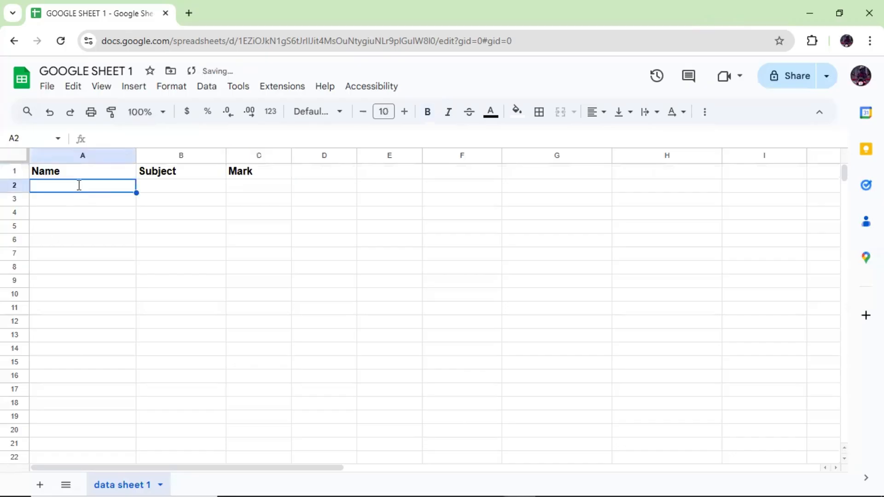
pyautogui.write('Mur')
pyautogui.press('BackSpace')
pyautogui.press('BackSpace')
pyautogui.press('BackSpace')
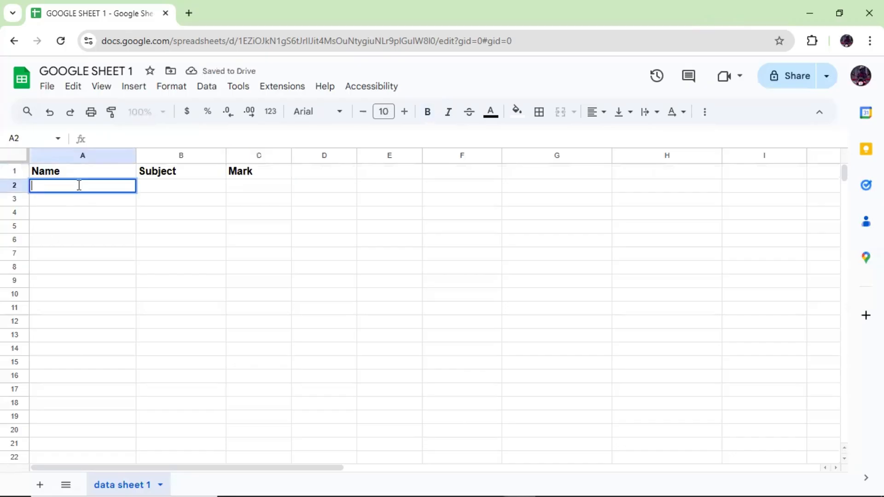
pyautogui.write('NAme')
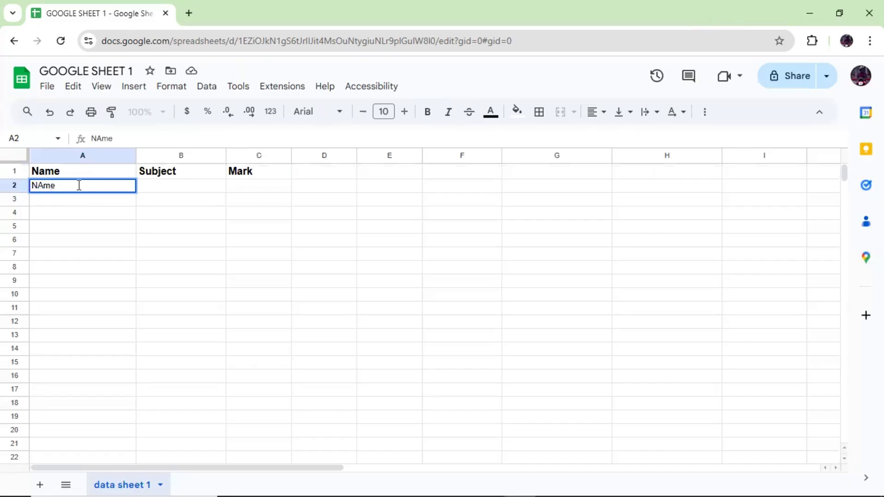
pyautogui.press('BackSpace')
pyautogui.press('BackSpace')
pyautogui.press('BackSpace')
pyautogui.write('ame1')
pyautogui.press('Return')
pyautogui.click(81, 189)
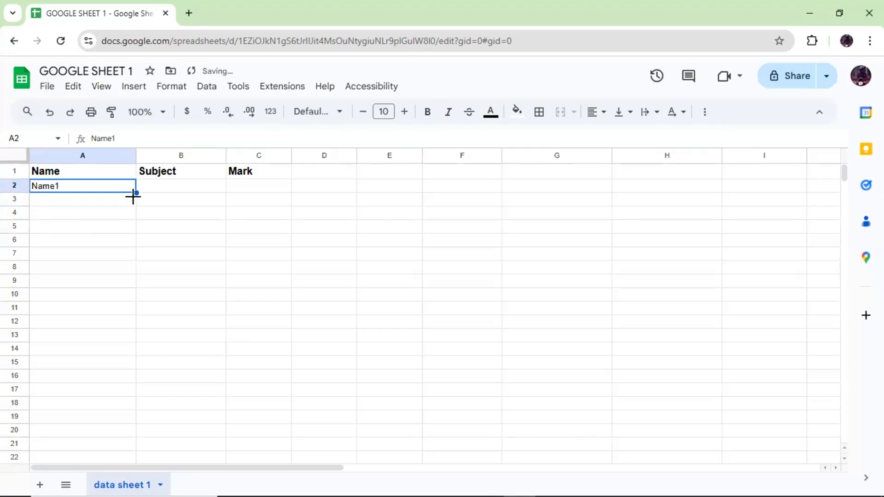
pyautogui.moveTo(134, 193); pyautogui.dragTo(137, 291)
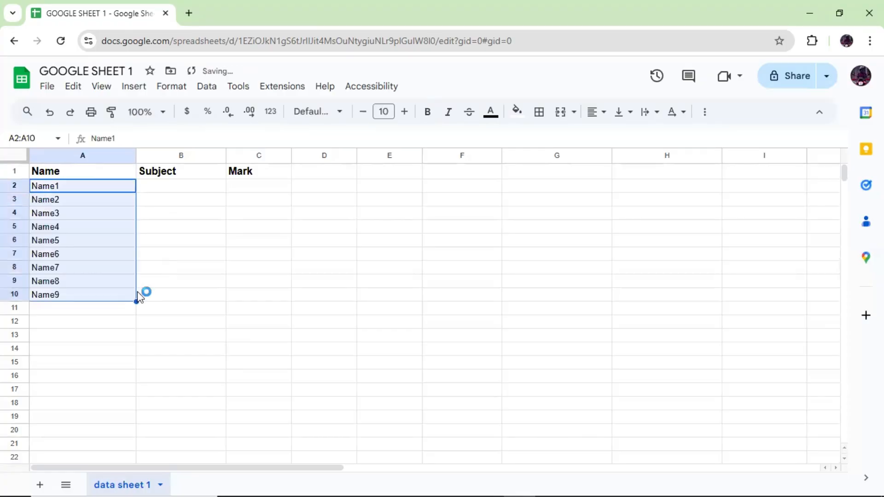
# Enter Tamil as the subject in B2 and autofill it down to B5
pyautogui.click(178, 188)
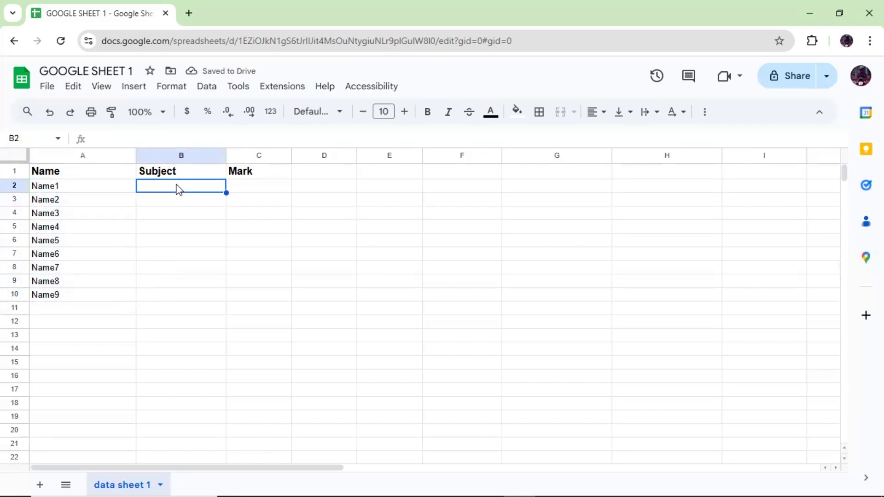
pyautogui.write('Tamil')
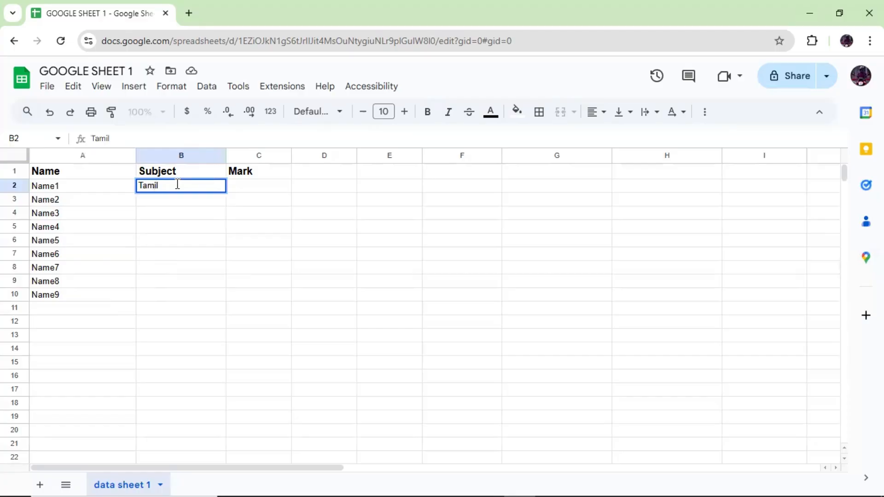
pyautogui.press('Return')
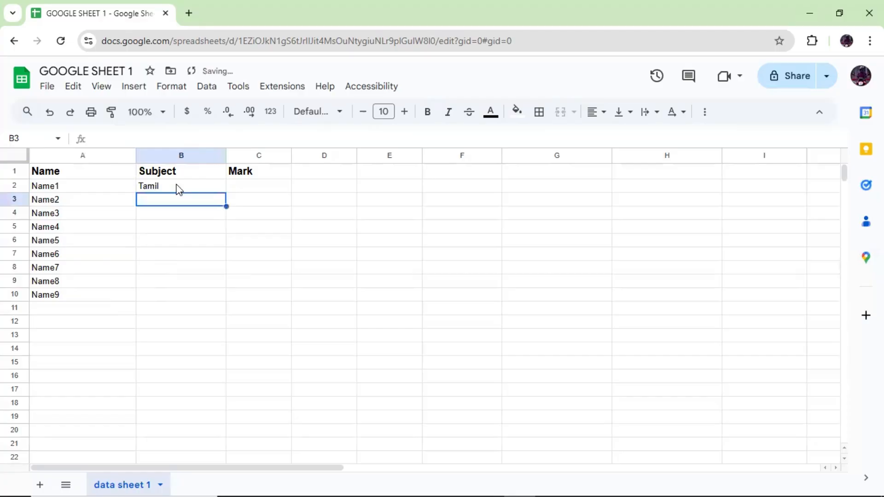
pyautogui.click(179, 188)
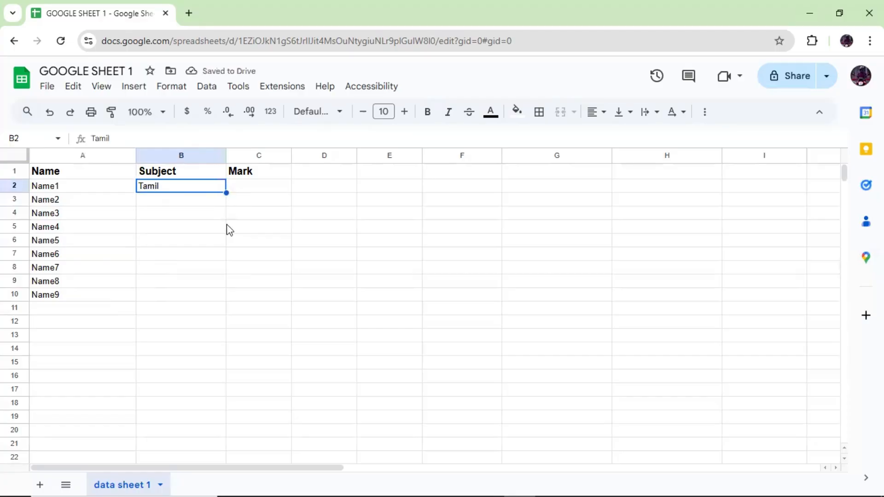
pyautogui.moveTo(226, 192); pyautogui.dragTo(226, 229)
# Enter English as the subject in B6 and autofill it down to B9
pyautogui.click(200, 243)
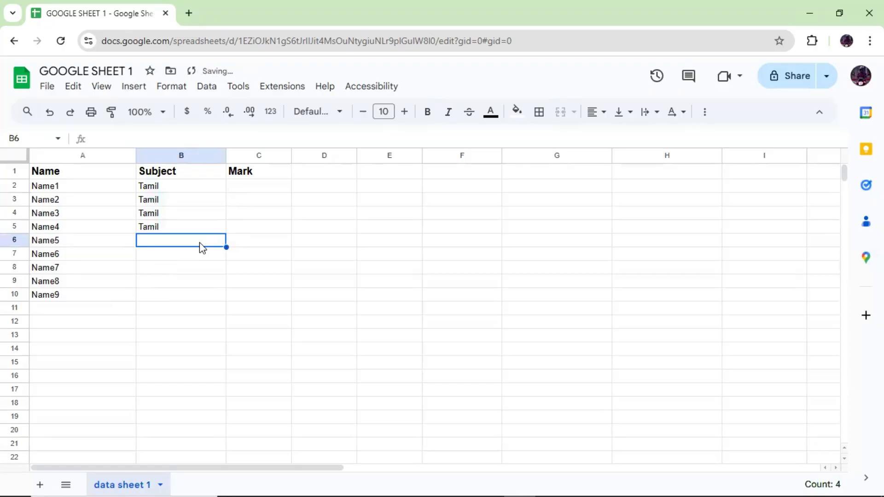
pyautogui.write('Enf')
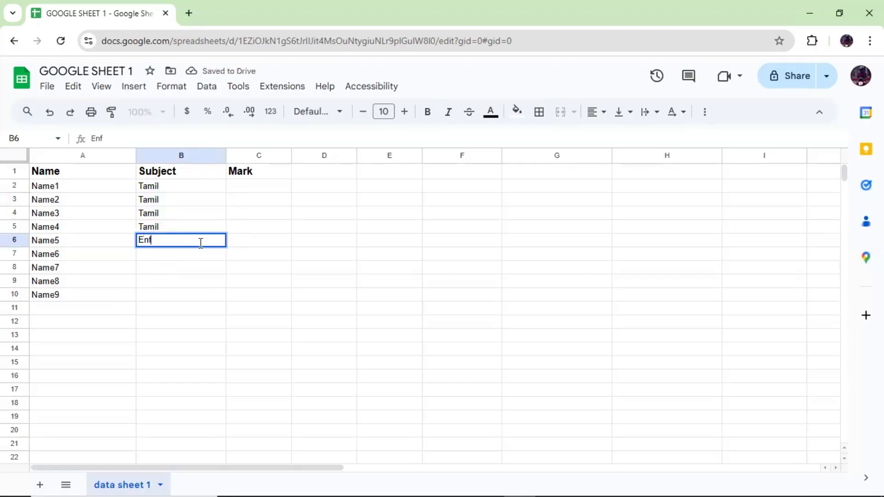
pyautogui.press('BackSpace')
pyautogui.write('g')
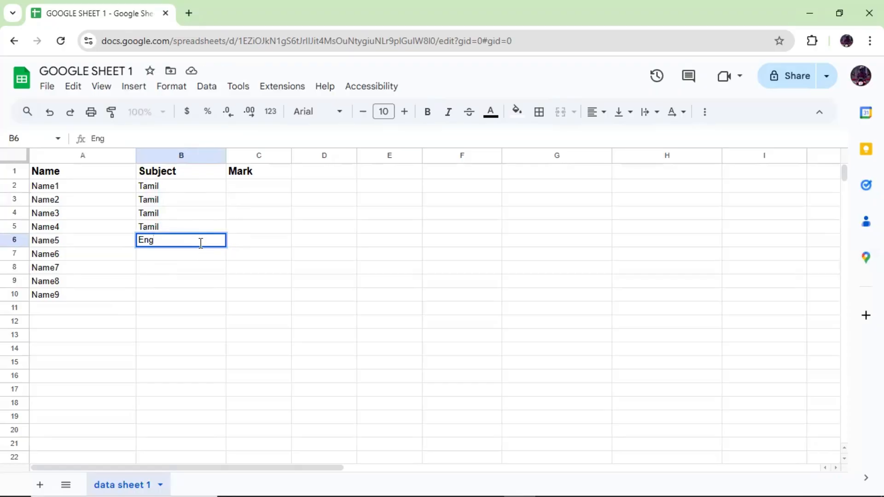
pyautogui.write('lish')
pyautogui.click(202, 255)
pyautogui.click(208, 246)
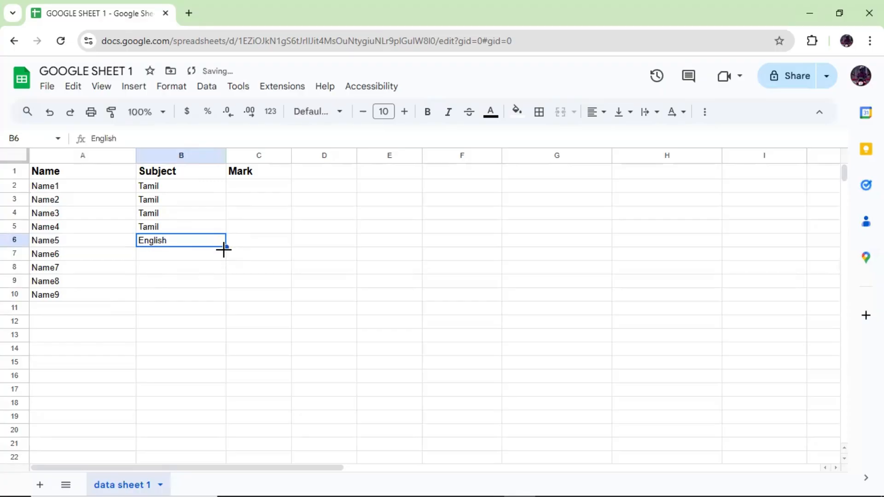
pyautogui.moveTo(224, 249); pyautogui.dragTo(226, 286)
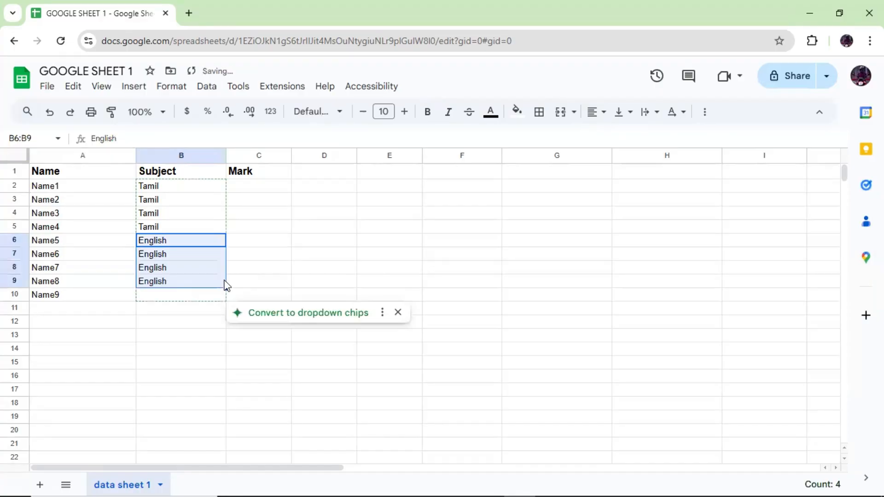
# Replace the subject in B9 with Google Sheets and autofill it down to B10
pyautogui.click(190, 282)
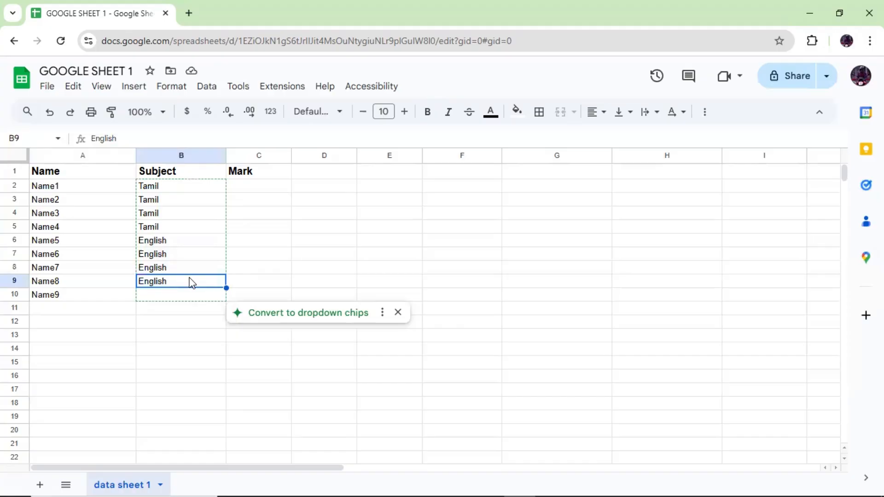
pyautogui.write('Goo')
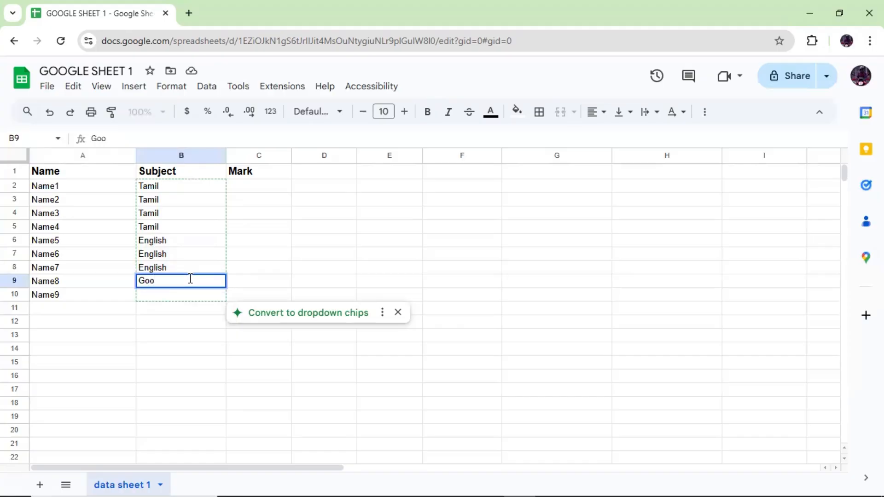
pyautogui.write('gle Sheets')
pyautogui.press('Return')
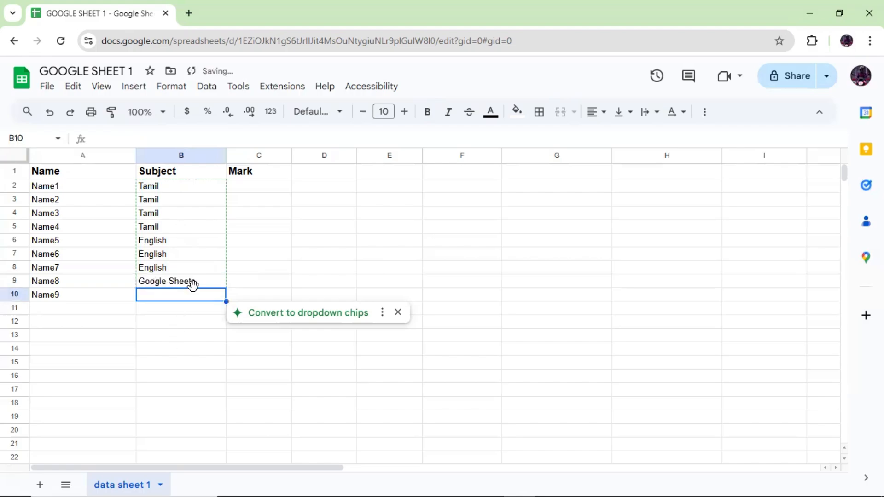
pyautogui.click(192, 282)
pyautogui.moveTo(225, 288); pyautogui.dragTo(222, 296)
# Enter the marks 50, 20, 59 and 74 in cells C2 to C5 for the Tamil rows
pyautogui.click(254, 186)
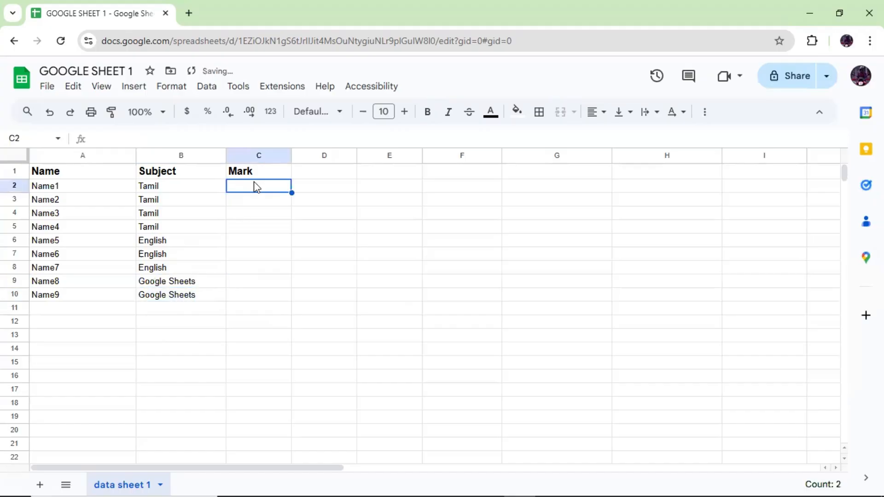
pyautogui.write('50')
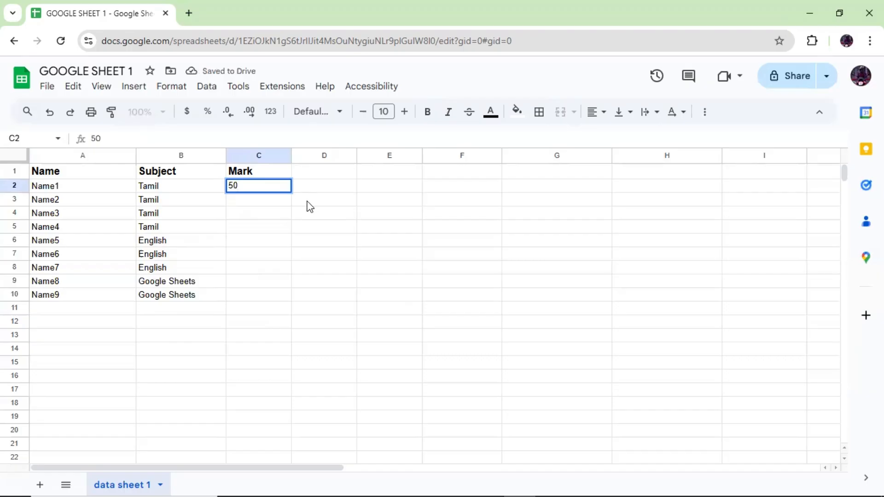
pyautogui.click(277, 201)
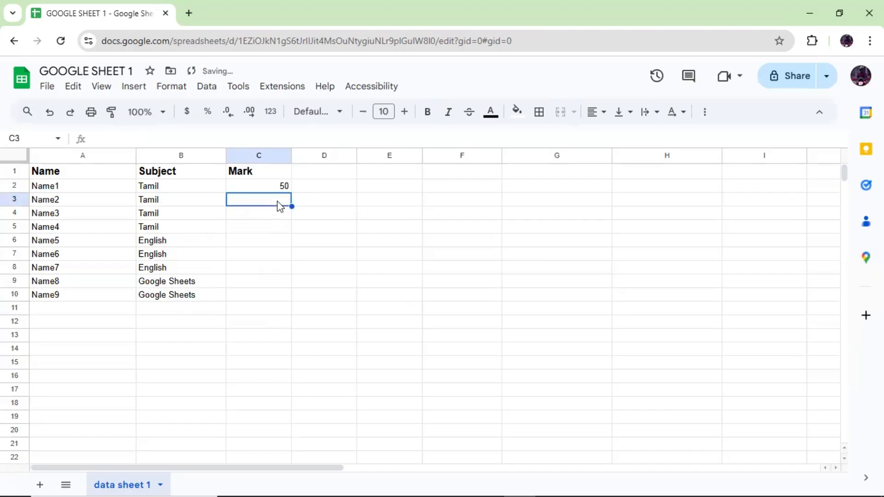
pyautogui.write('20')
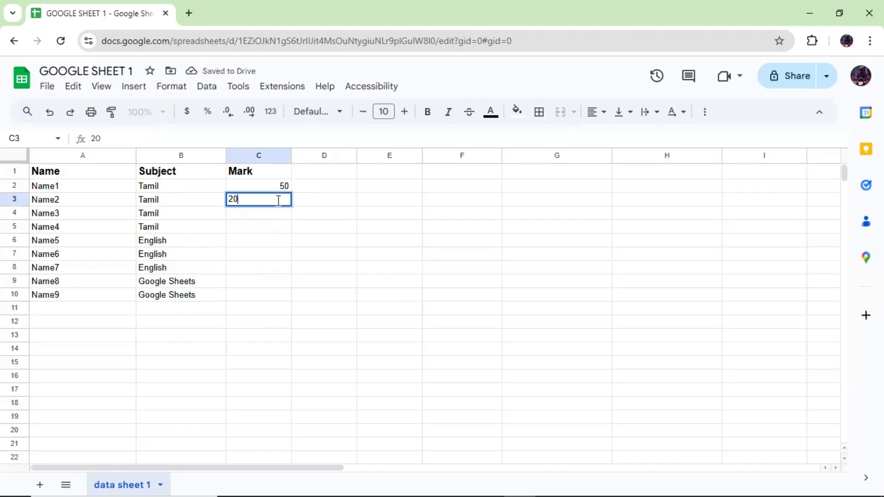
pyautogui.click(282, 216)
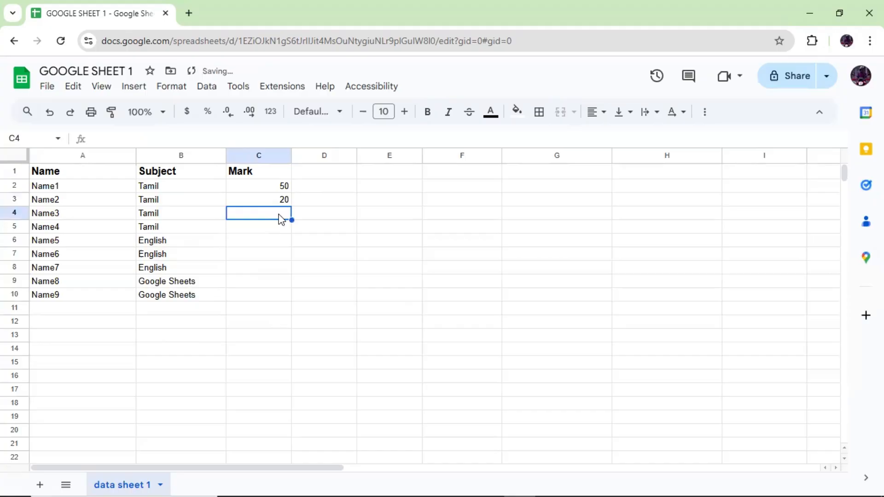
pyautogui.write('59')
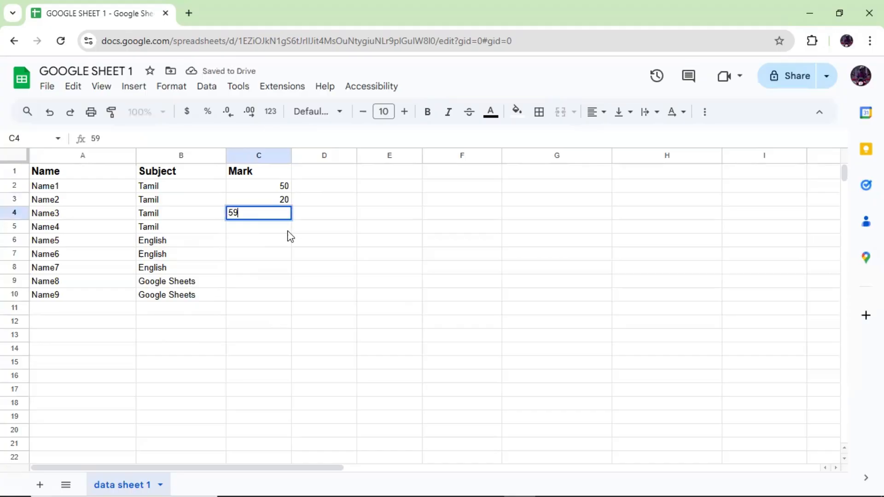
pyautogui.click(287, 231)
pyautogui.write('74')
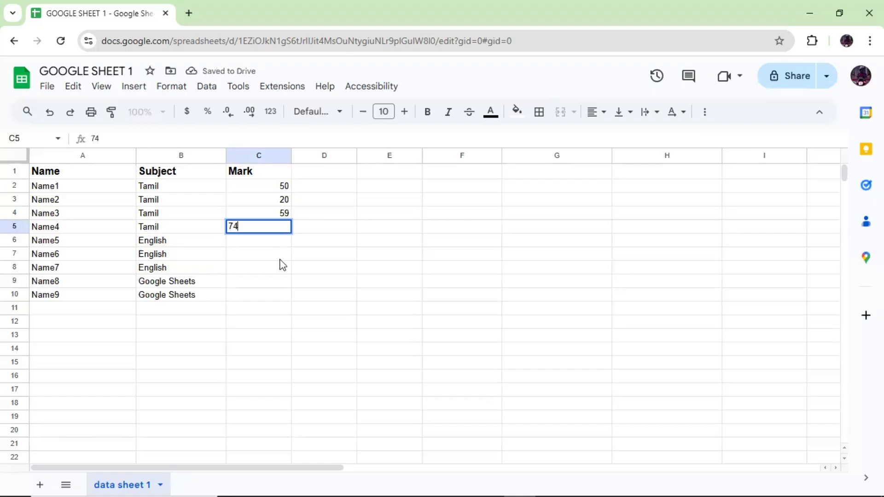
# Enter the marks 39 in C7, 36 in C10 and 86 in C9
pyautogui.click(280, 260)
pyautogui.click(276, 241)
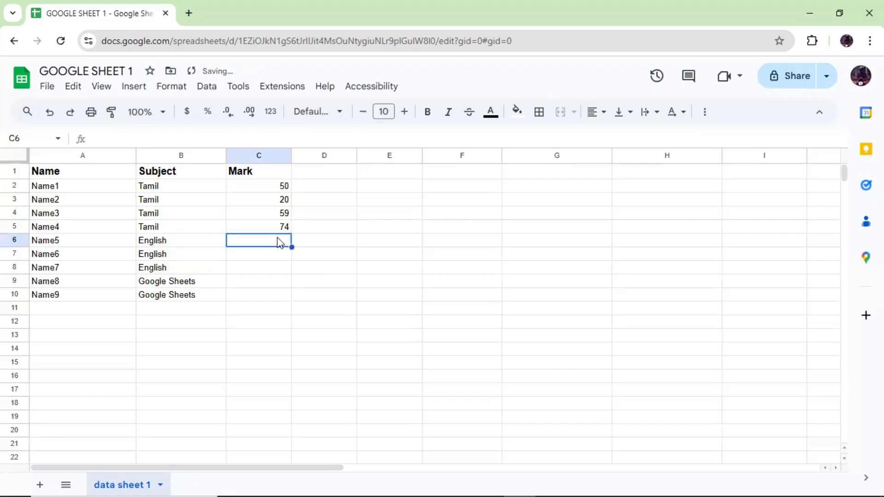
pyautogui.click(281, 255)
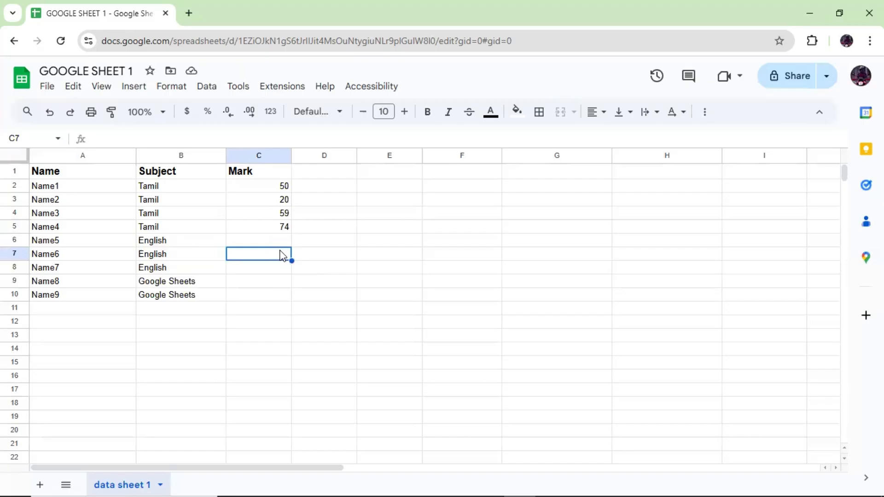
pyautogui.write('39')
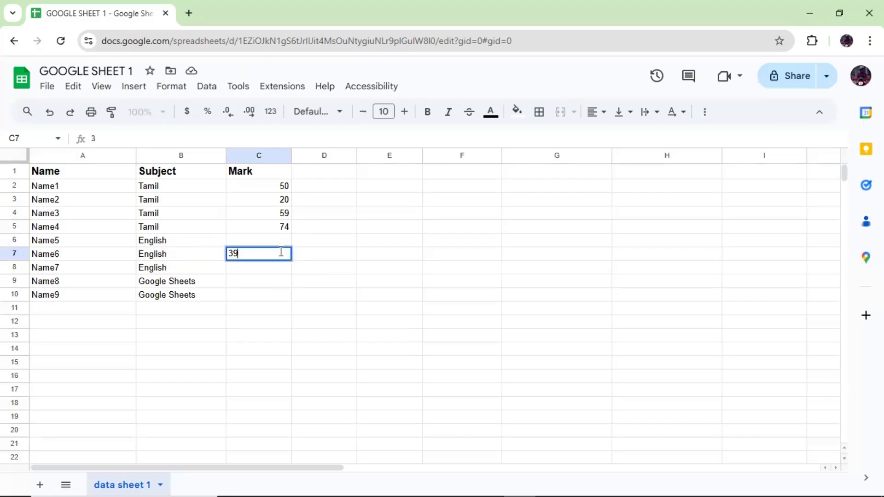
pyautogui.click(282, 295)
pyautogui.write('36')
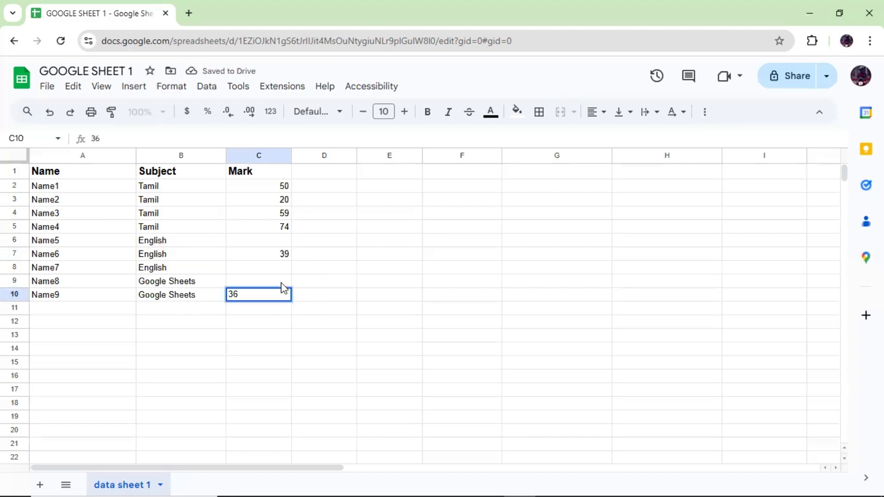
pyautogui.click(281, 283)
pyautogui.write('86')
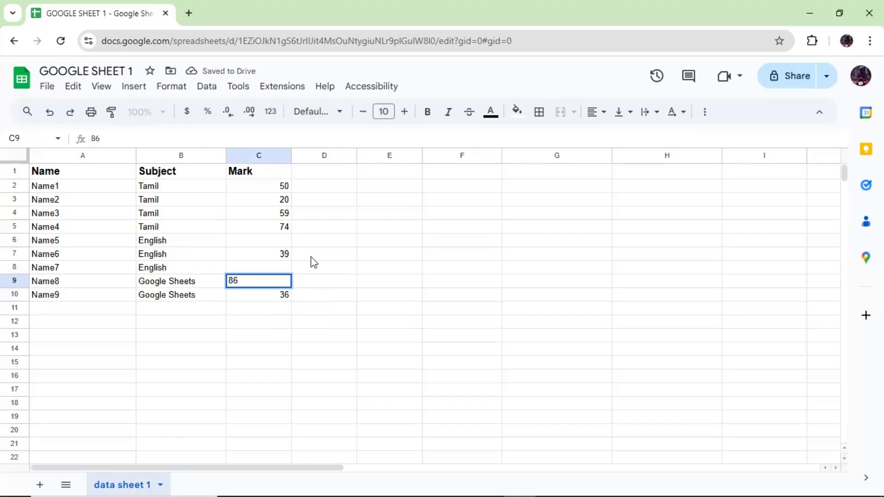
# Enter the marks 41 in C8 and 73 in C6 for the remaining English rows
pyautogui.click(280, 271)
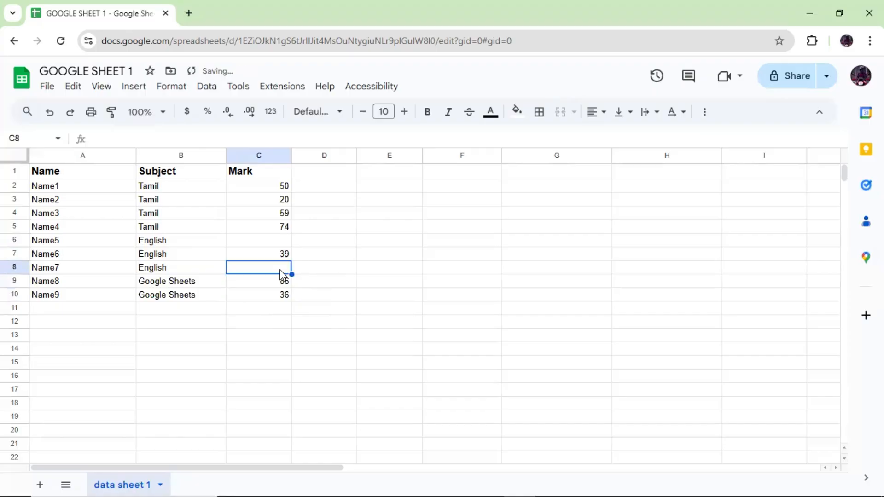
pyautogui.write('41')
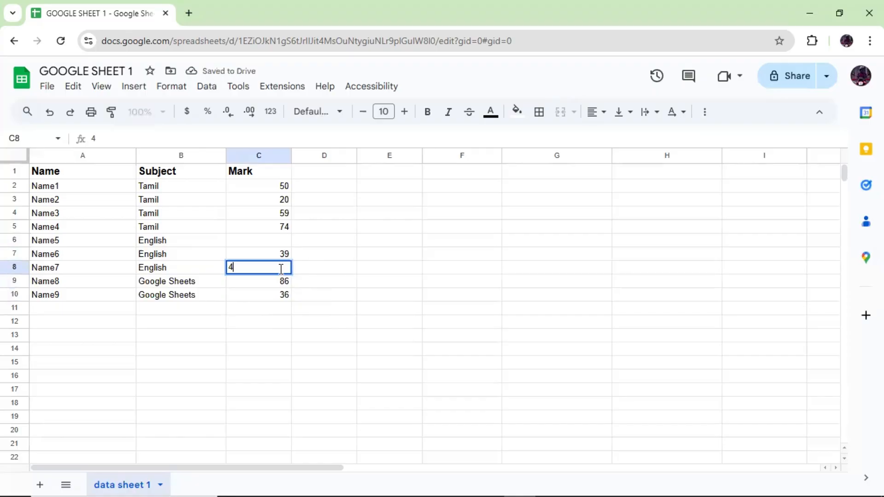
pyautogui.click(282, 239)
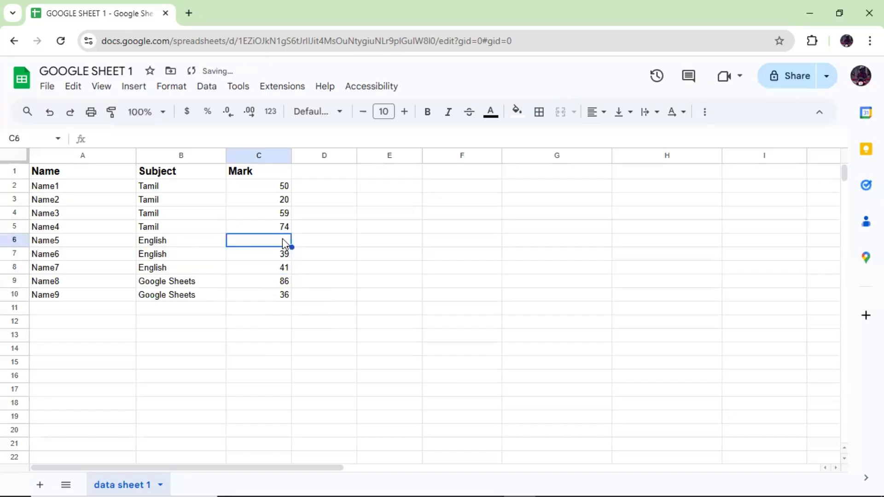
pyautogui.write('7')
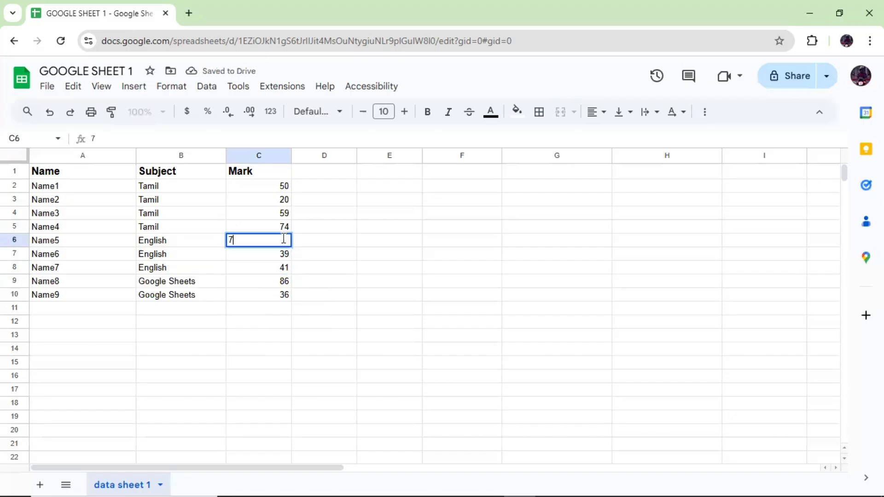
pyautogui.write('3')
# Add the column header OR in uppercase in cell D1
pyautogui.click(329, 175)
pyautogui.write('or')
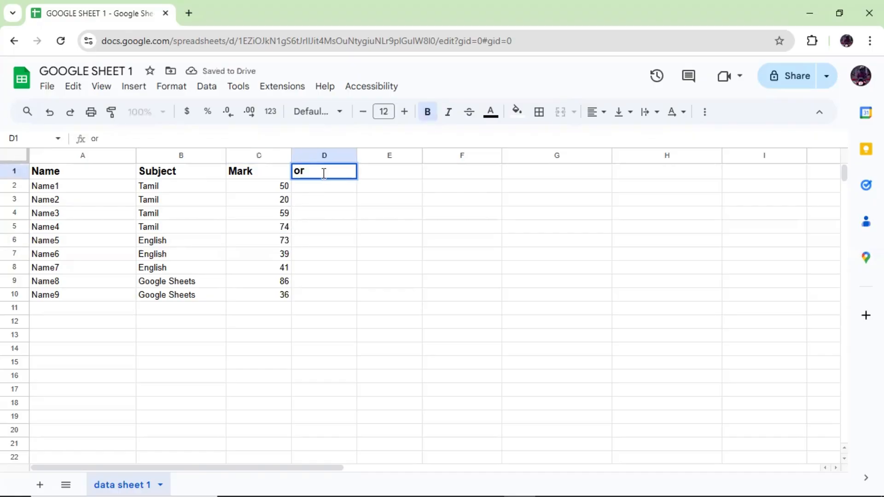
pyautogui.press('BackSpace')
pyautogui.write('R')
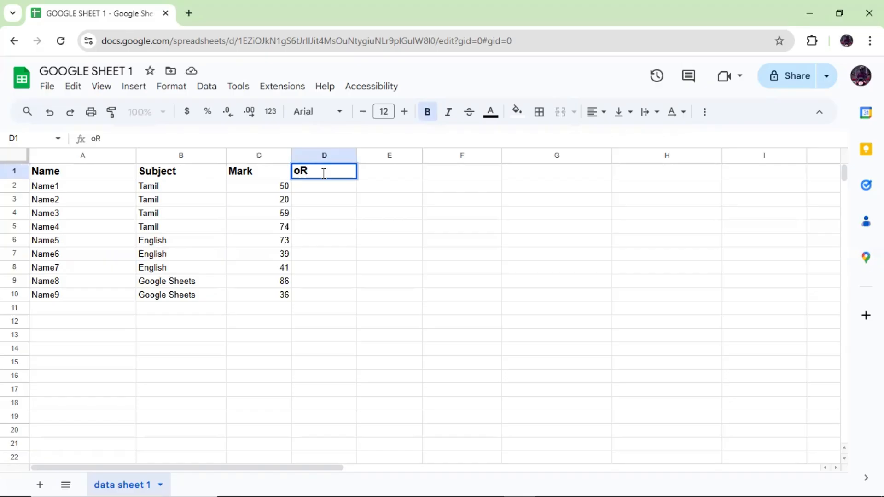
pyautogui.press('BackSpace')
pyautogui.press('BackSpace')
pyautogui.write('OR')
# Start an OR formula in D2 with the first condition B2="Tamil", followed by a comma
pyautogui.click(311, 185)
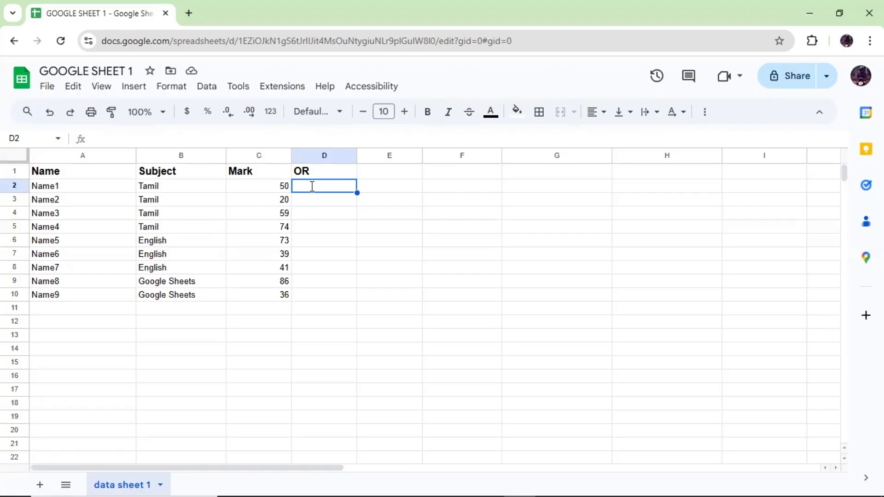
pyautogui.write('=or')
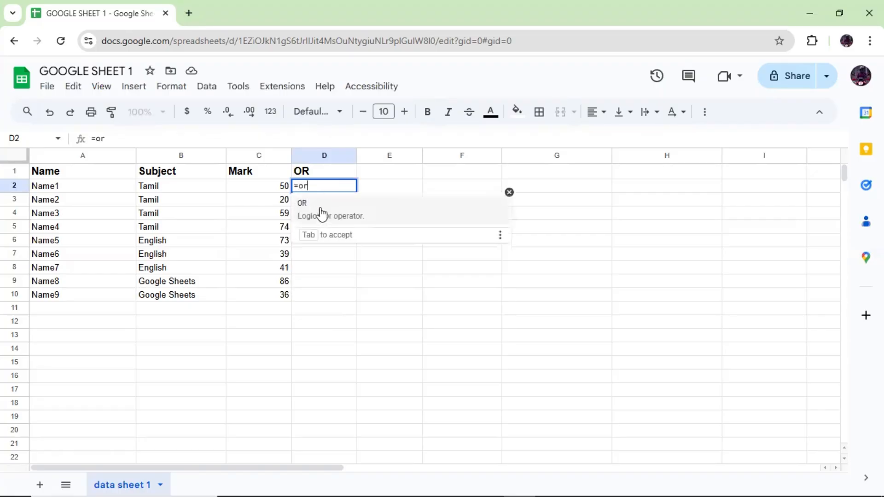
pyautogui.press('Tab')
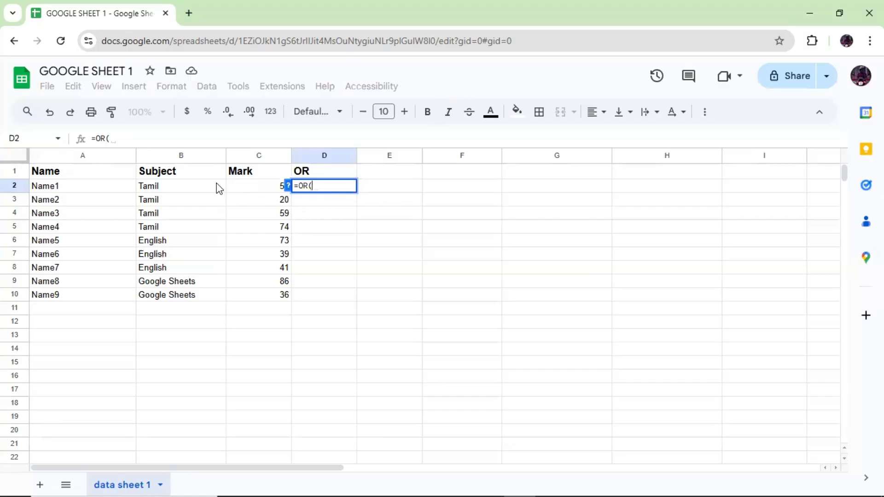
pyautogui.click(165, 188)
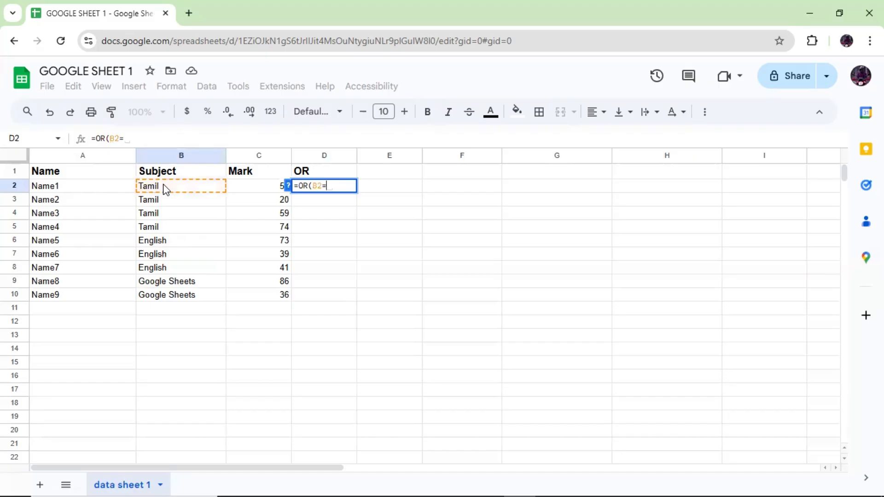
pyautogui.write('Ta')
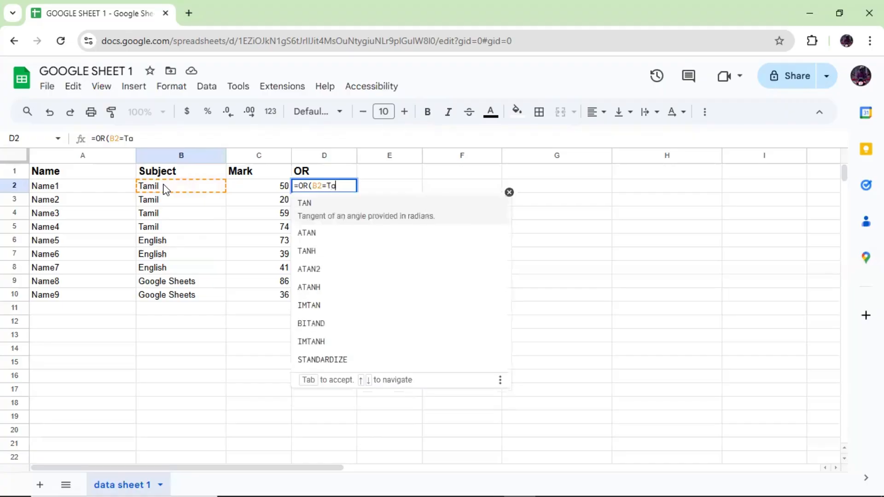
pyautogui.write('mil')
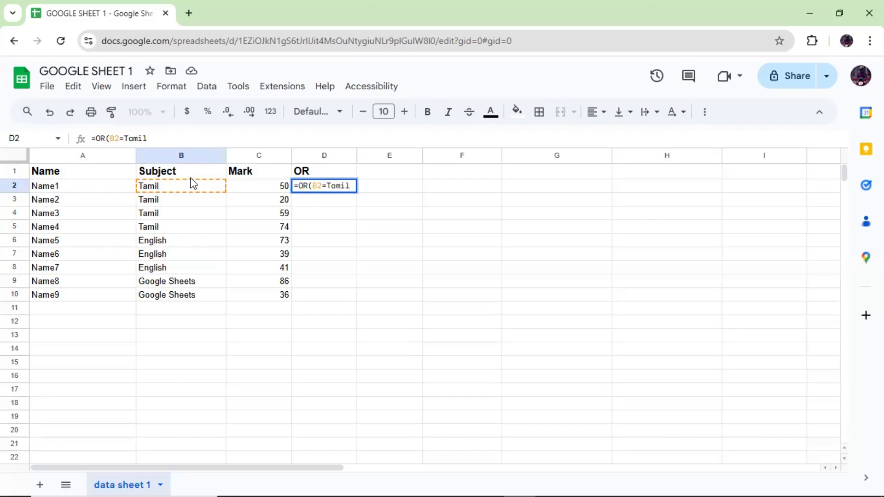
pyautogui.click(327, 186)
pyautogui.write('"')
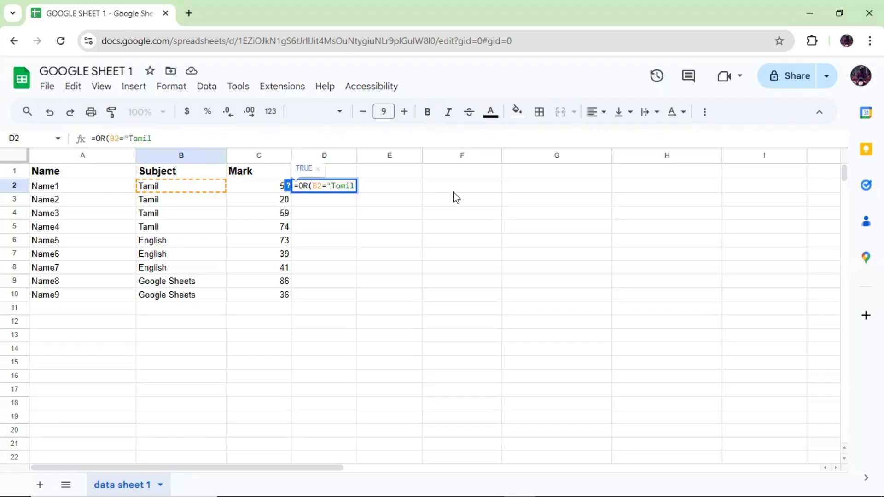
pyautogui.click(355, 187)
pyautogui.write('",')
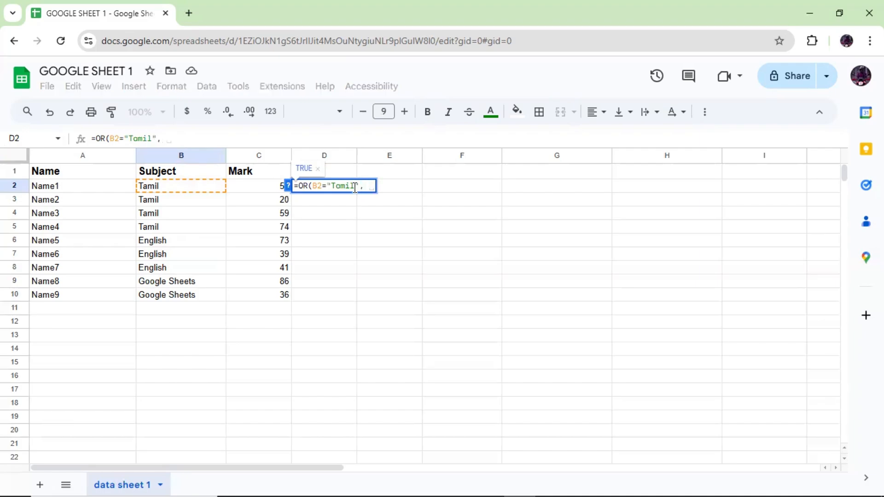
# Complete the OR formula in D2 with the second condition C2>50
pyautogui.click(263, 184)
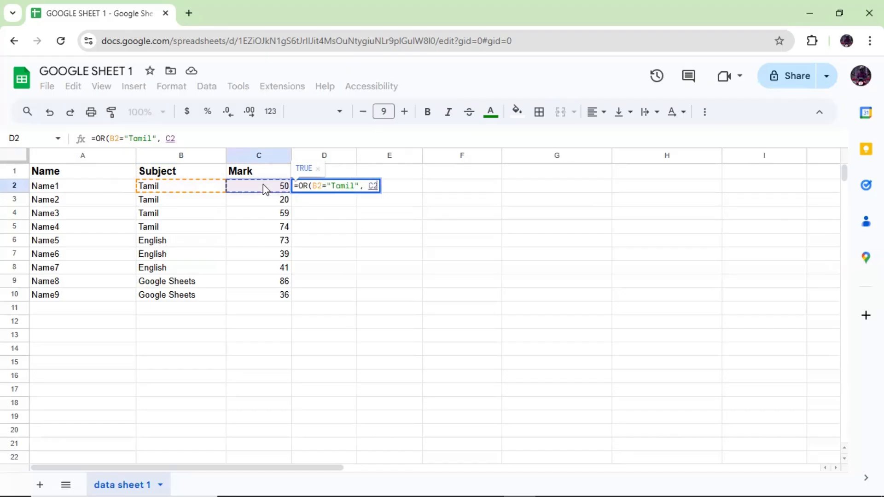
pyautogui.write('>')
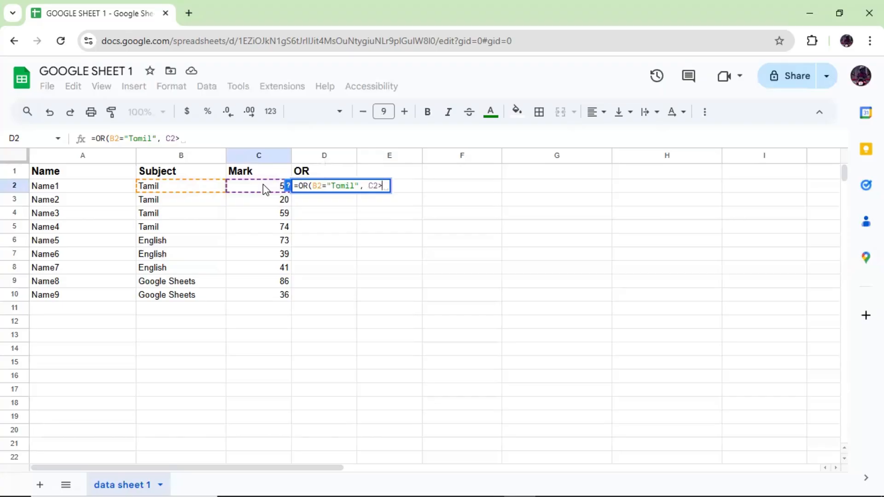
pyautogui.write('50')
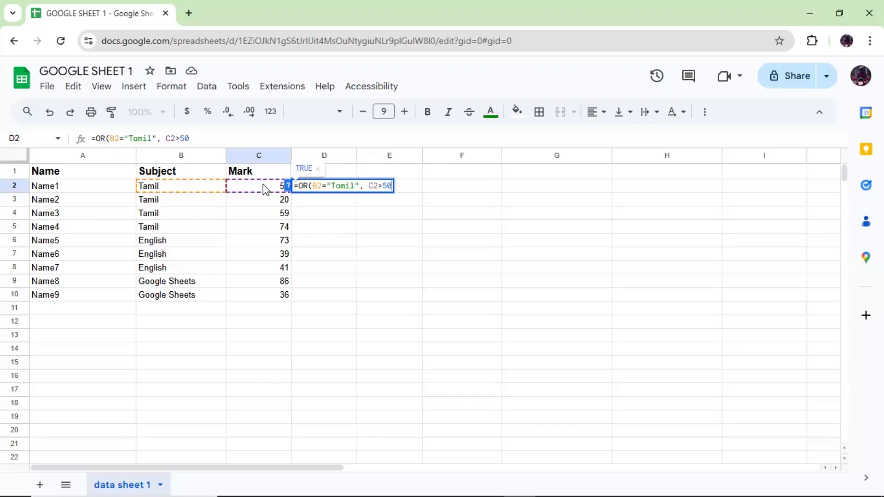
pyautogui.write(')')
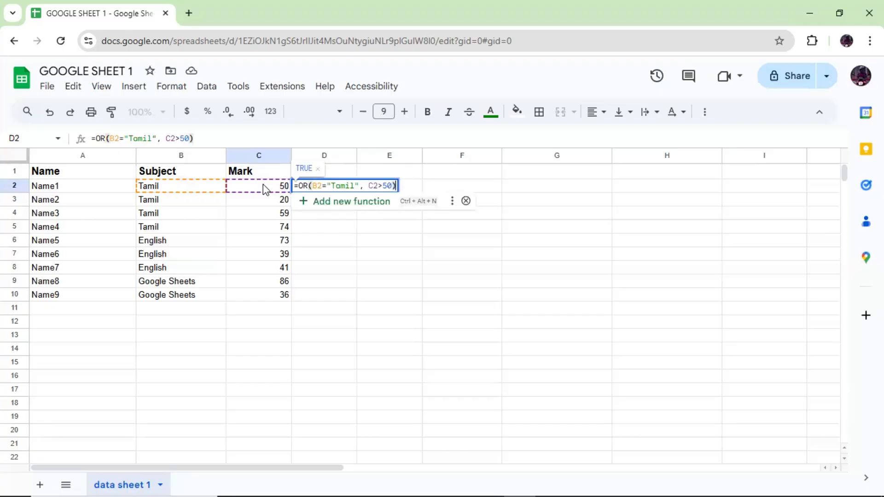
pyautogui.press('Return')
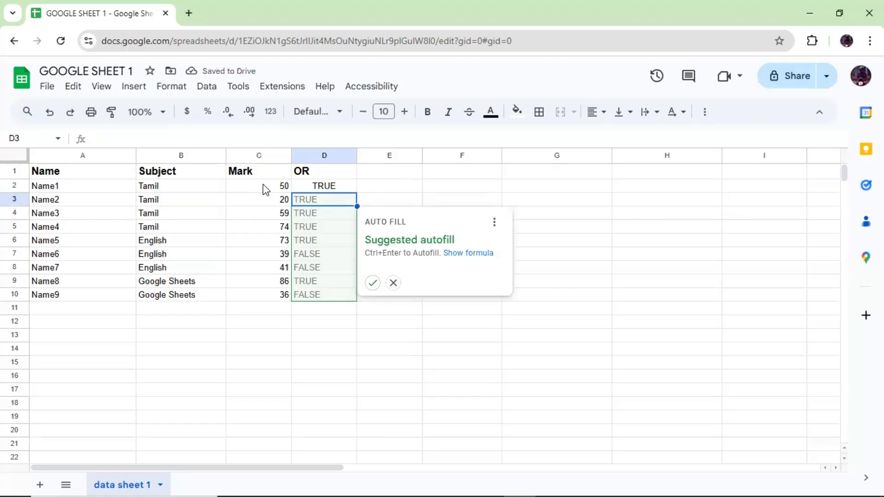
# Check the OR formula in D2 and autofill it down to D10
pyautogui.doubleClick(324, 188)
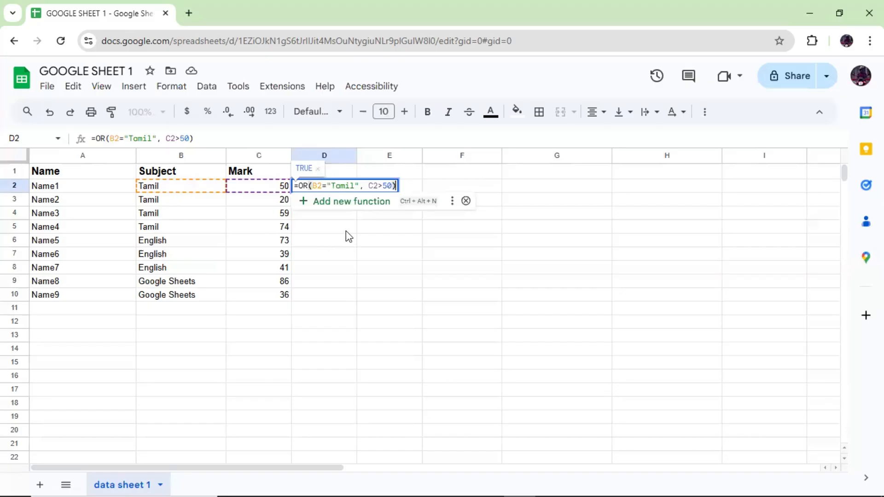
pyautogui.click(336, 216)
pyautogui.click(346, 189)
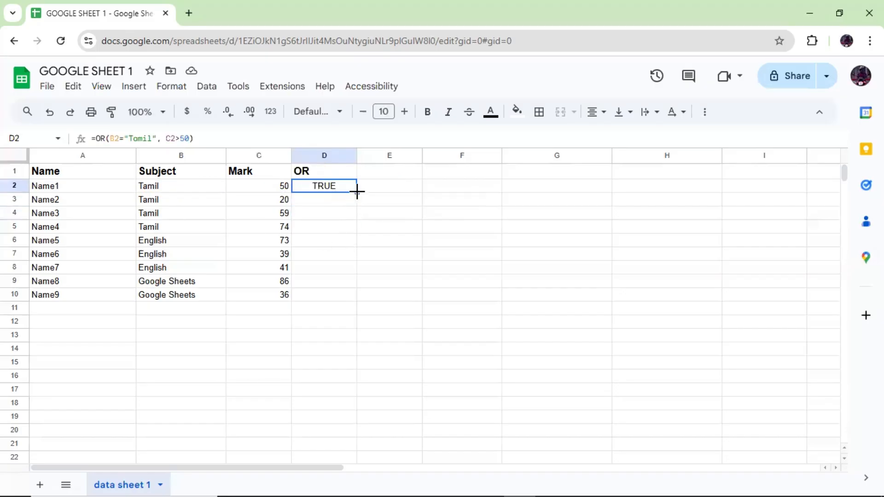
pyautogui.moveTo(355, 193); pyautogui.dragTo(357, 296)
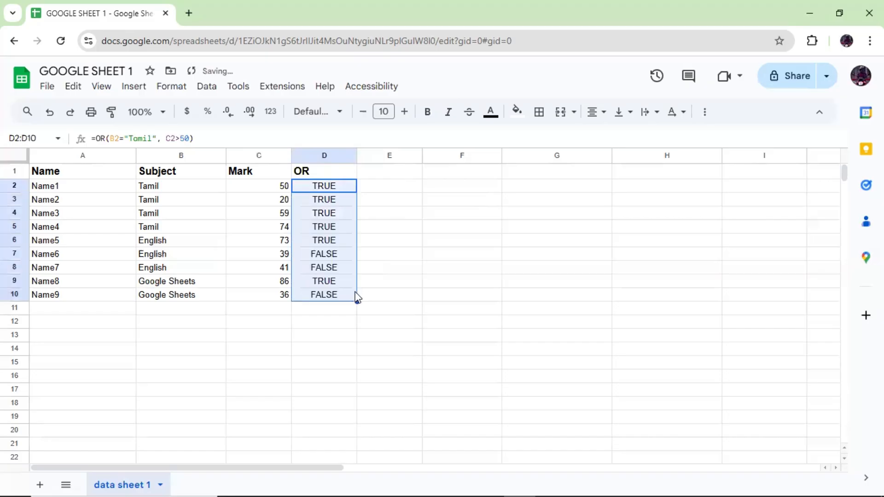
# Examine the copied OR formulas in D9, D10, D8 and D6 against their subject and mark cells
pyautogui.doubleClick(346, 279)
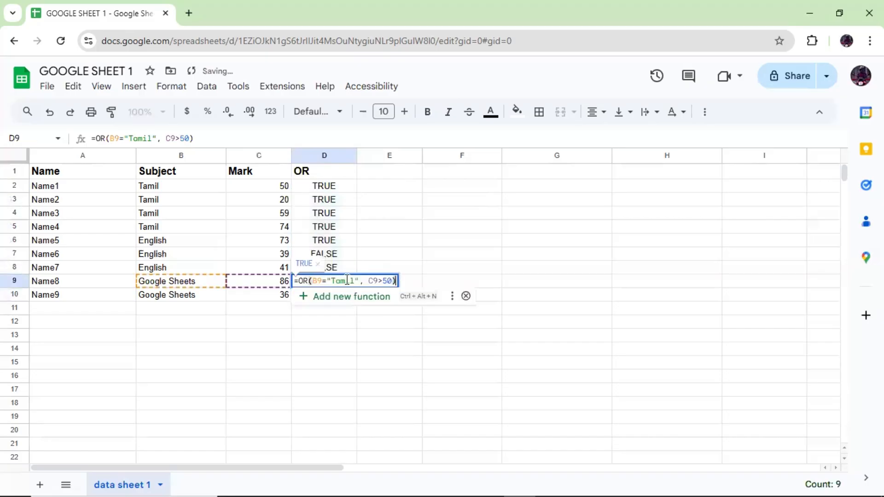
pyautogui.click(332, 318)
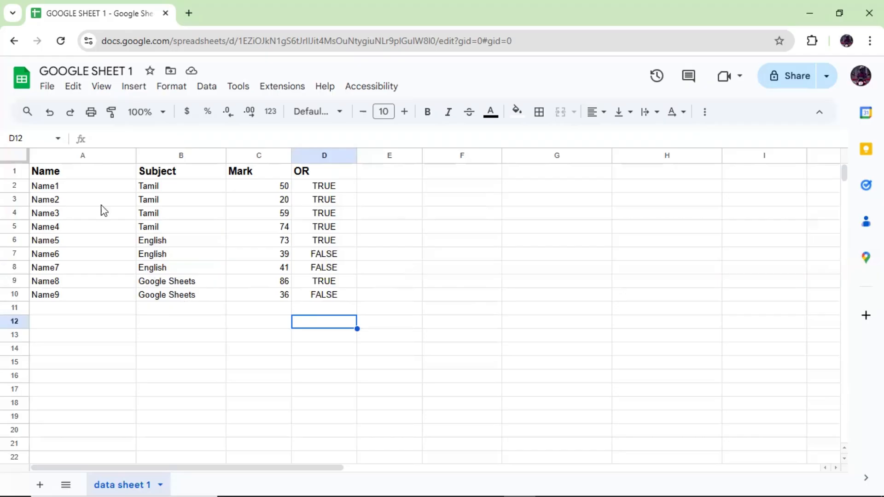
pyautogui.doubleClick(324, 297)
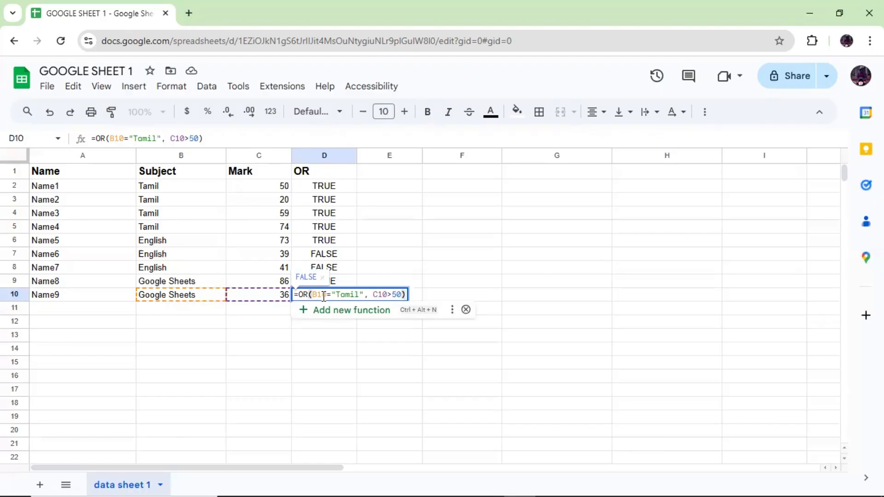
pyautogui.click(349, 264)
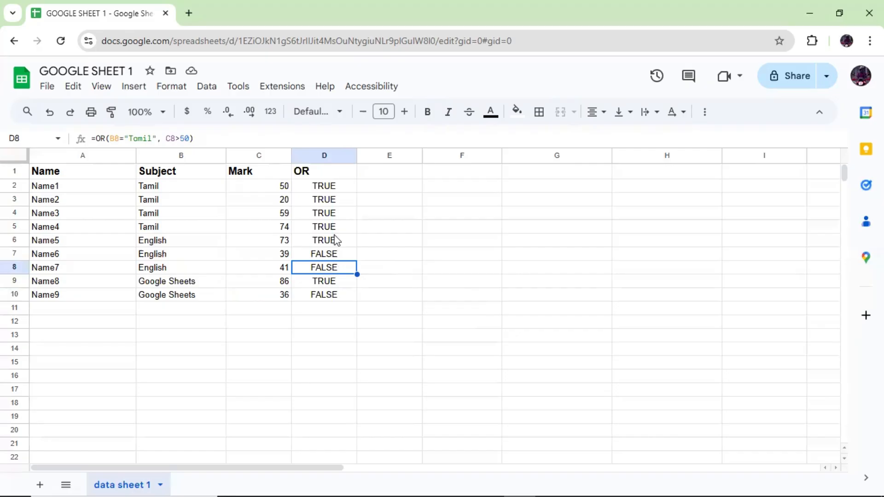
pyautogui.doubleClick(350, 244)
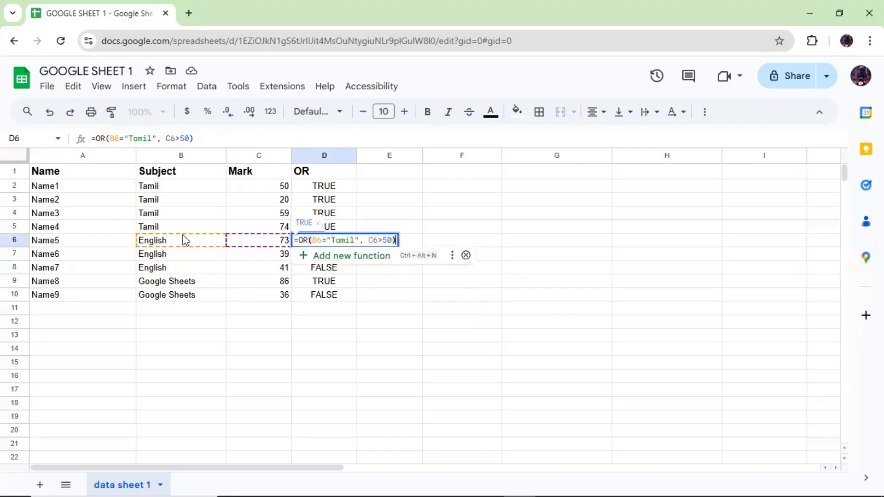